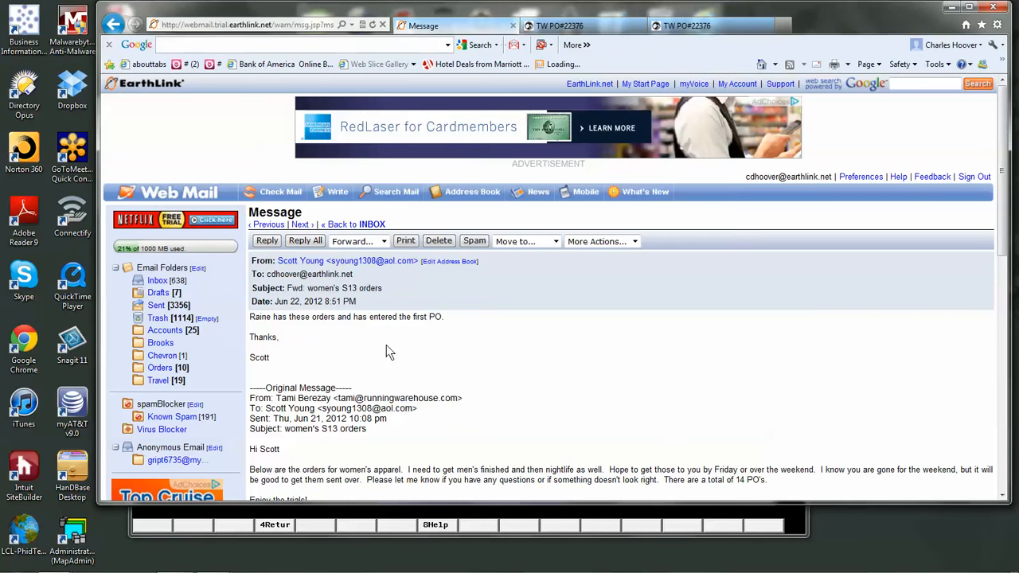
# - Open the first purchase order linked in the e-mail and display that PO in CSV format
pyautogui.click(1003, 495)
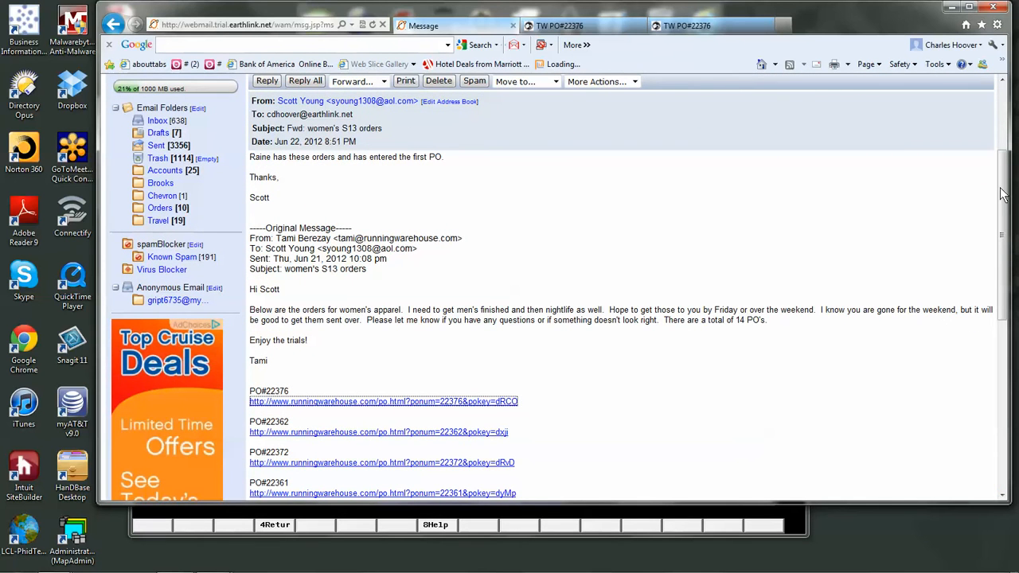
pyautogui.moveTo(1003, 195); pyautogui.dragTo(1005, 211)
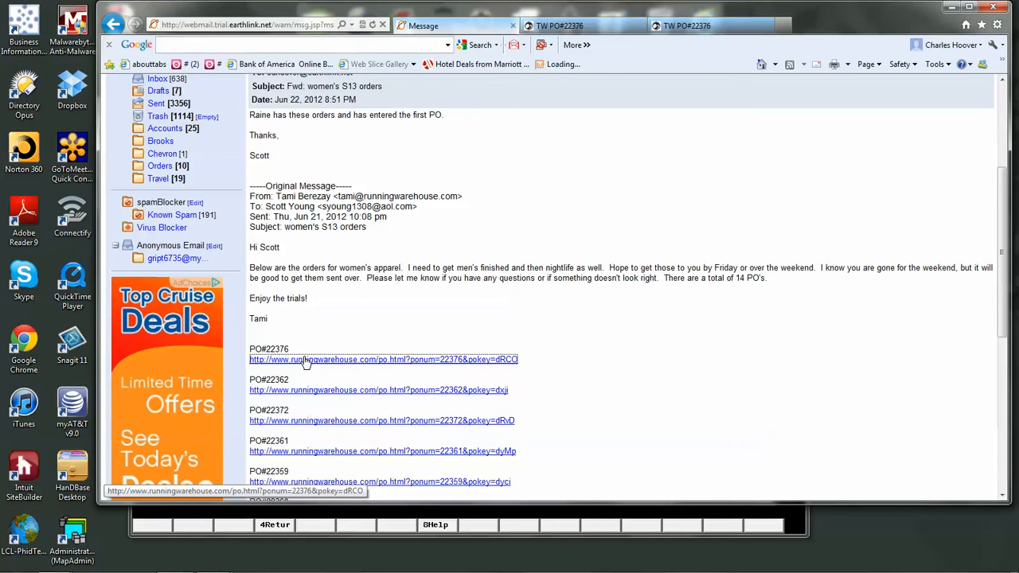
pyautogui.click(305, 359)
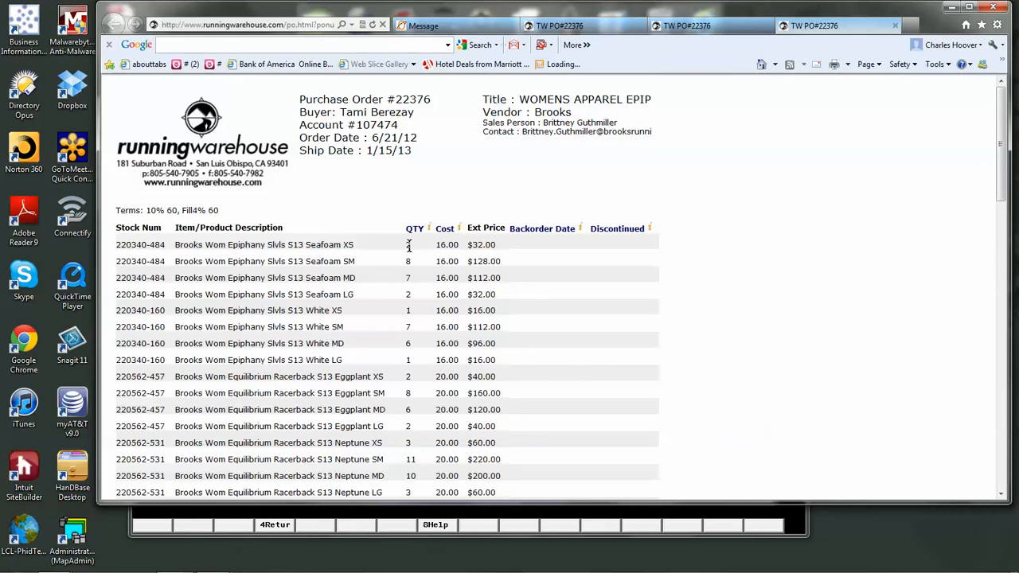
pyautogui.scroll(-15, 1005, 466)
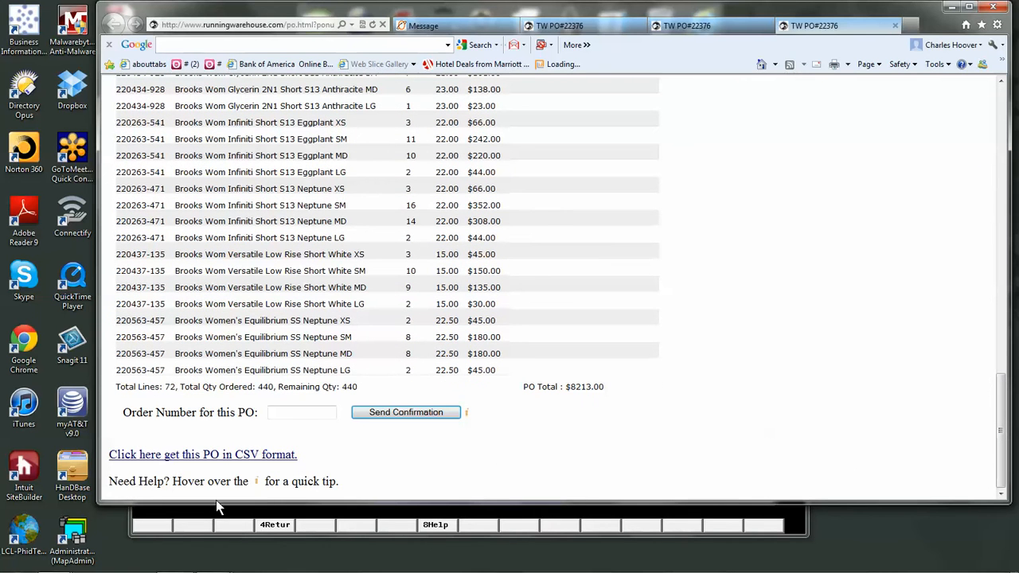
pyautogui.click(164, 461)
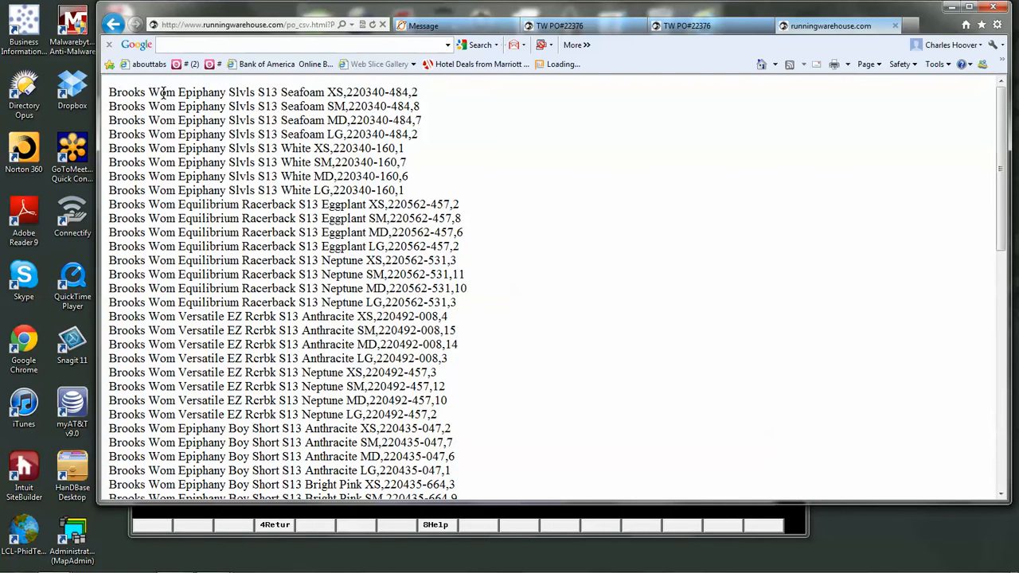
# - Examine the product description, stock number and quantity fields in the first line of the CSV data
pyautogui.moveTo(110, 95); pyautogui.dragTo(343, 94)
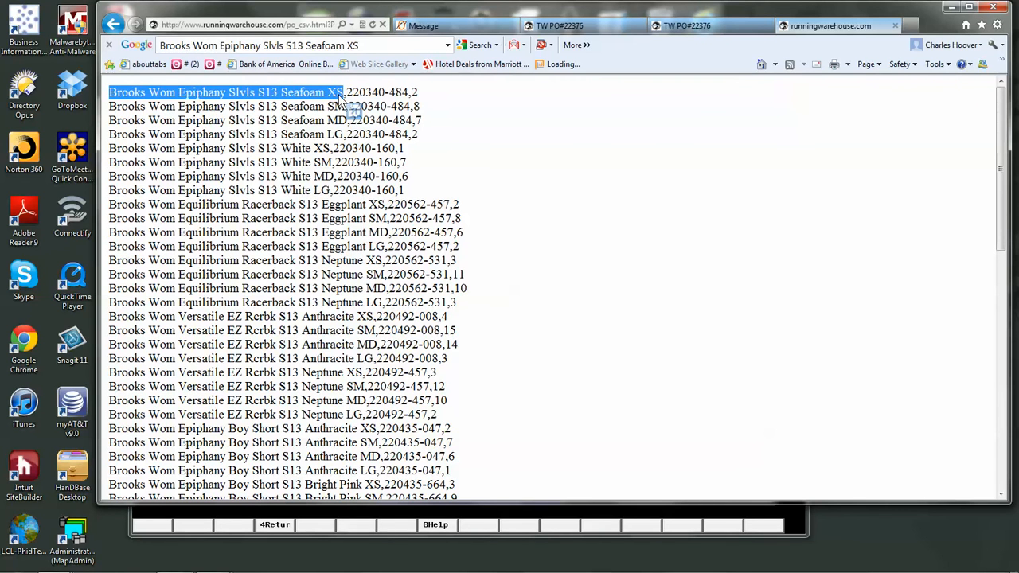
pyautogui.moveTo(346, 92); pyautogui.dragTo(409, 94)
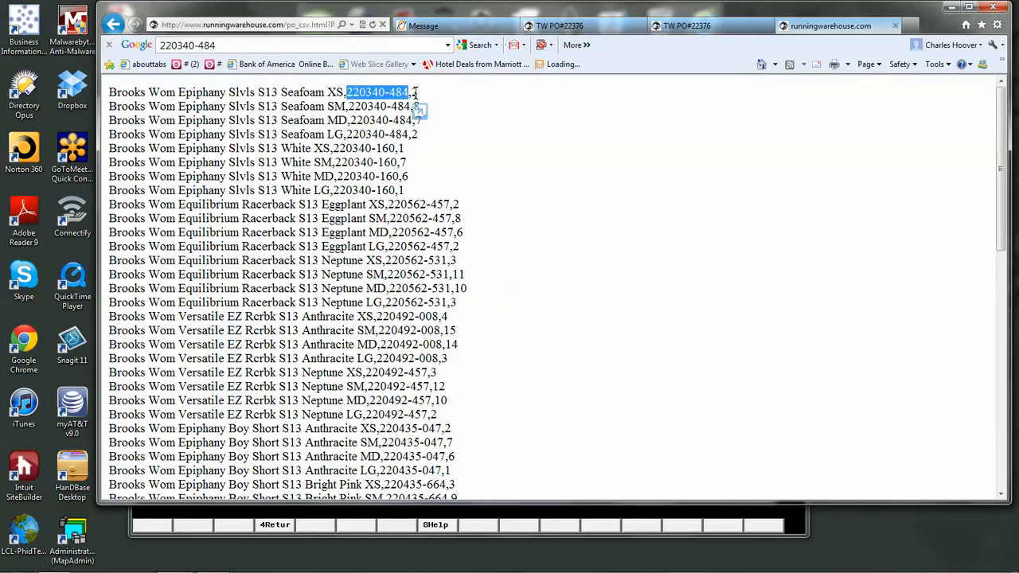
pyautogui.click(465, 133)
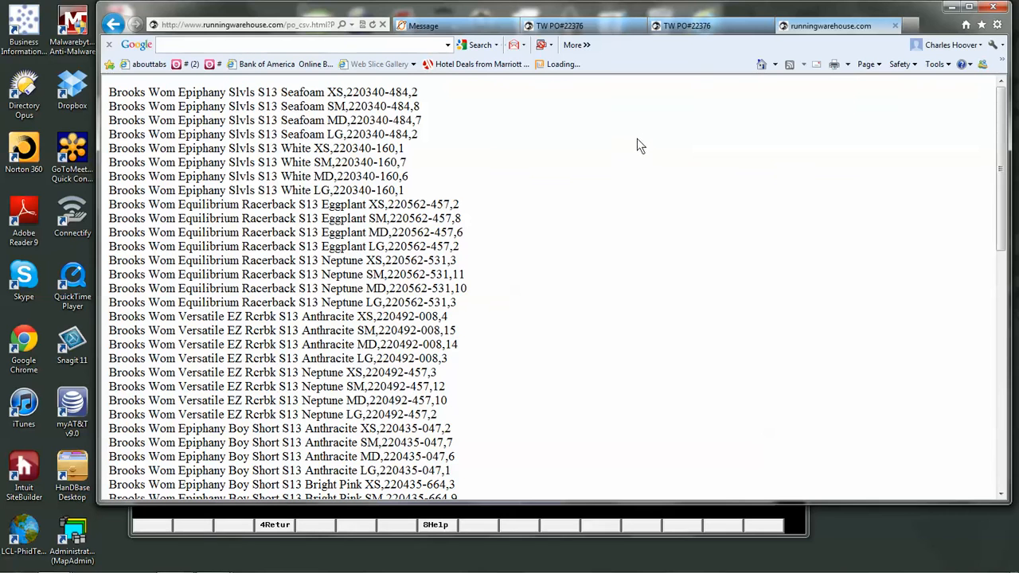
# - Start saving the CSV page as a file and browse to the Brooks folder on drive C
pyautogui.click(870, 68)
pyautogui.click(864, 64)
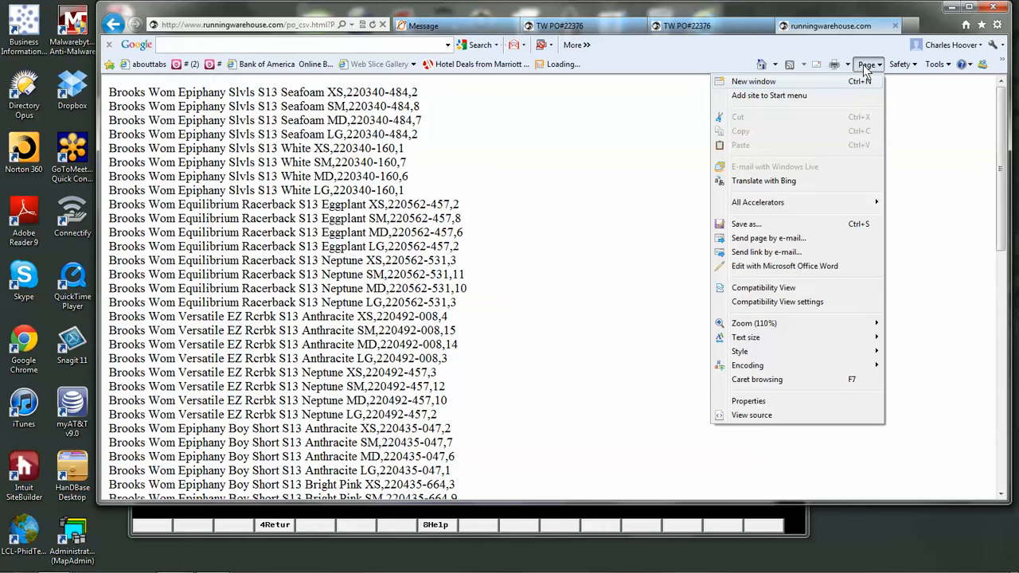
pyautogui.click(812, 224)
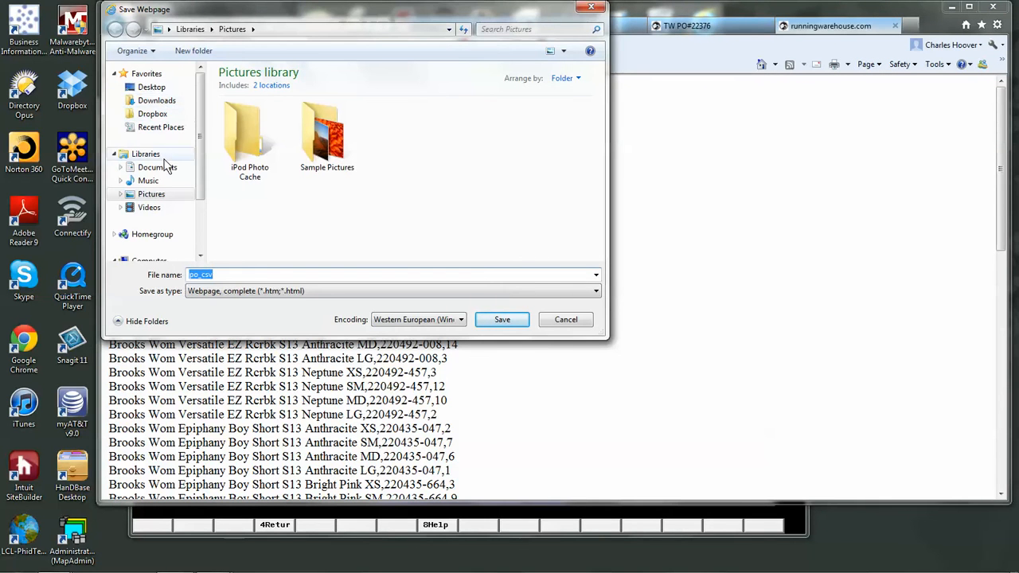
pyautogui.click(201, 239)
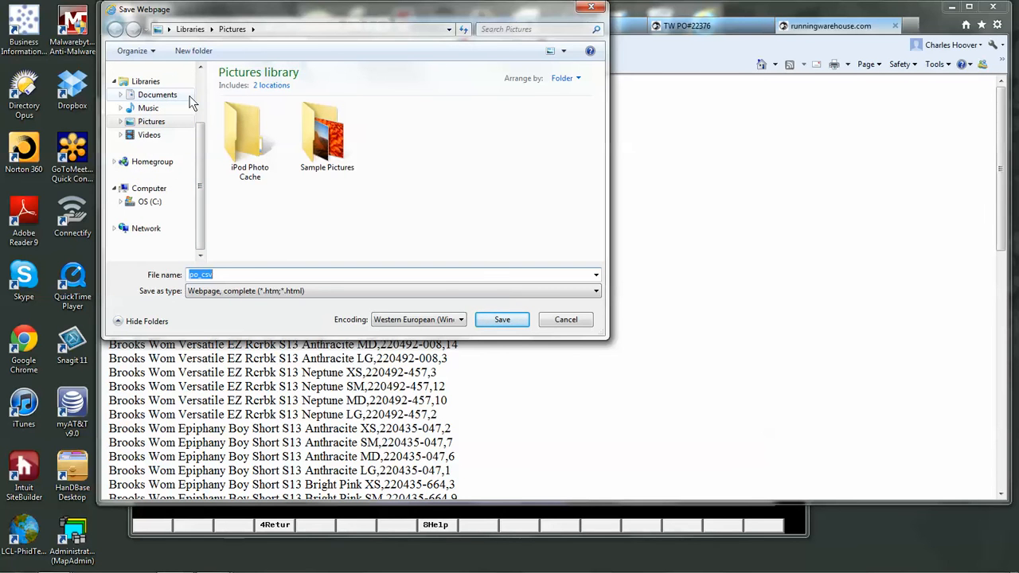
pyautogui.click(147, 202)
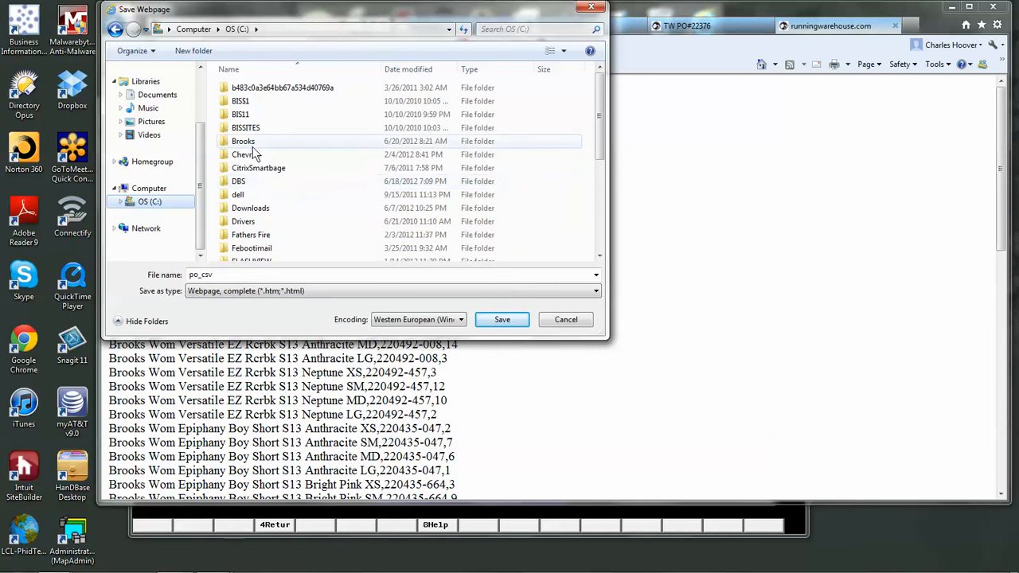
pyautogui.click(246, 143)
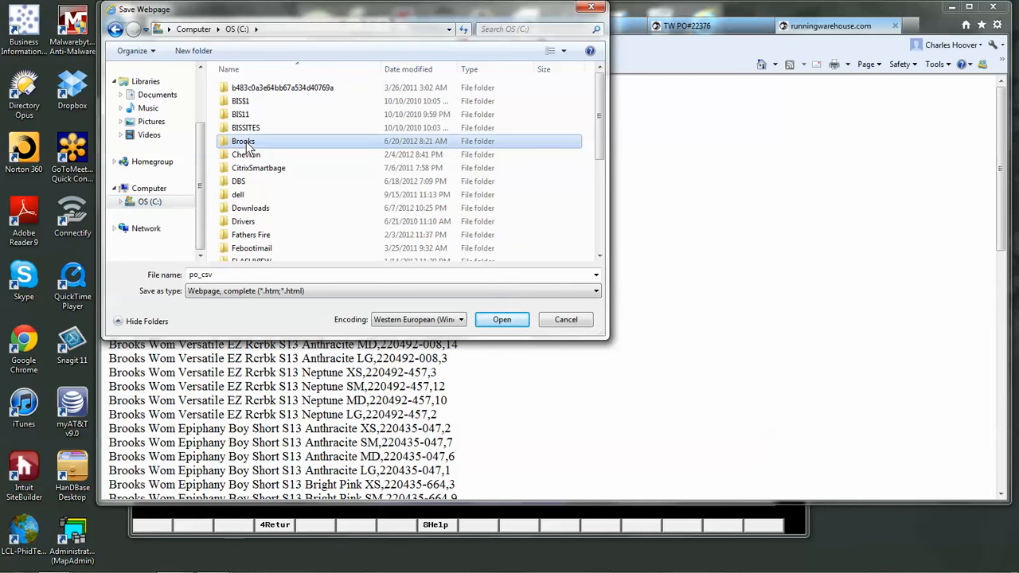
pyautogui.doubleClick(239, 141)
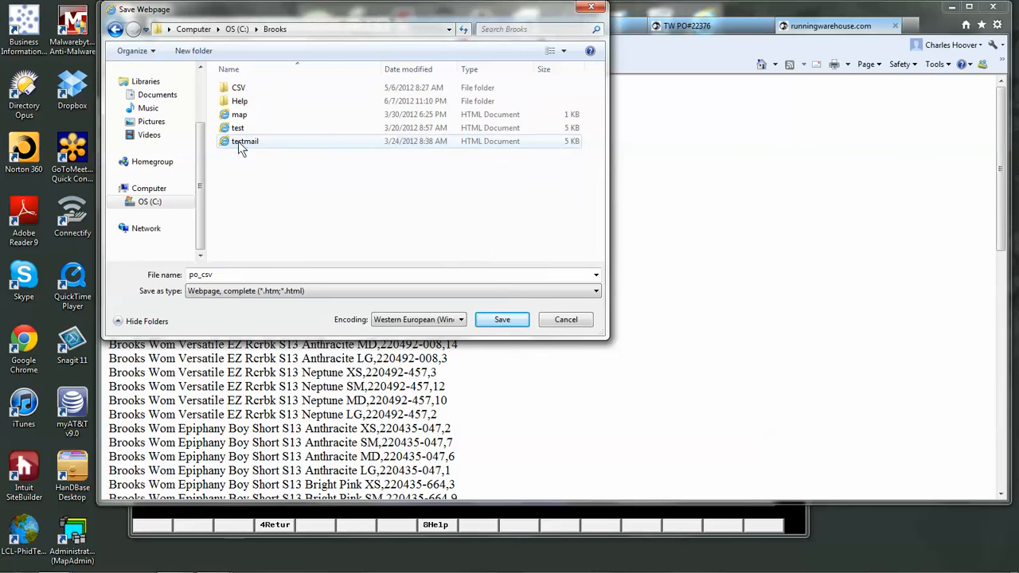
# - Save the page in the Brooks folder as a text file (*.txt), using the purchase order number as its file name
pyautogui.moveTo(220, 275); pyautogui.dragTo(185, 275)
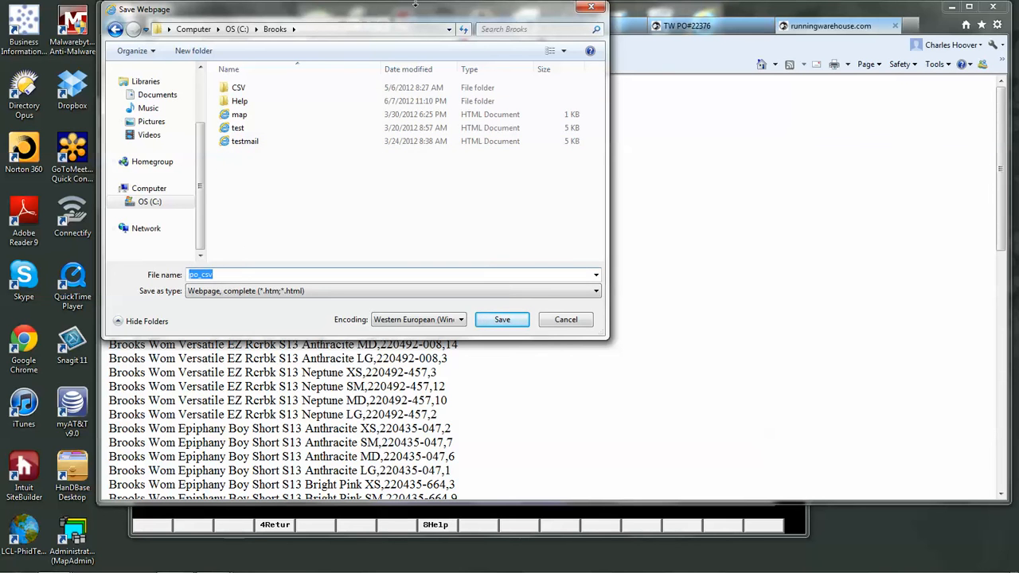
pyautogui.moveTo(376, 7); pyautogui.dragTo(625, 80)
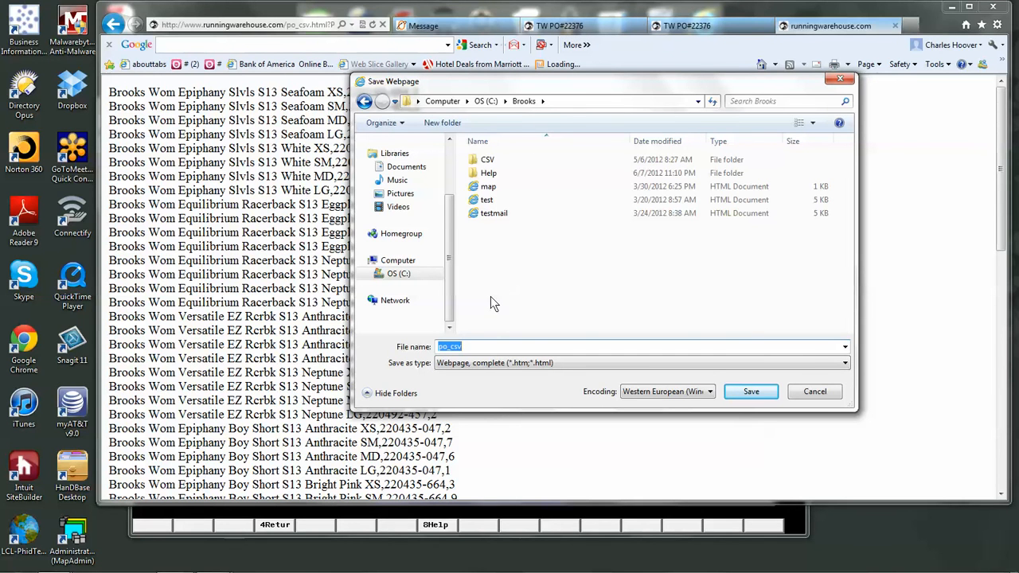
pyautogui.write('22376')
pyautogui.click(843, 362)
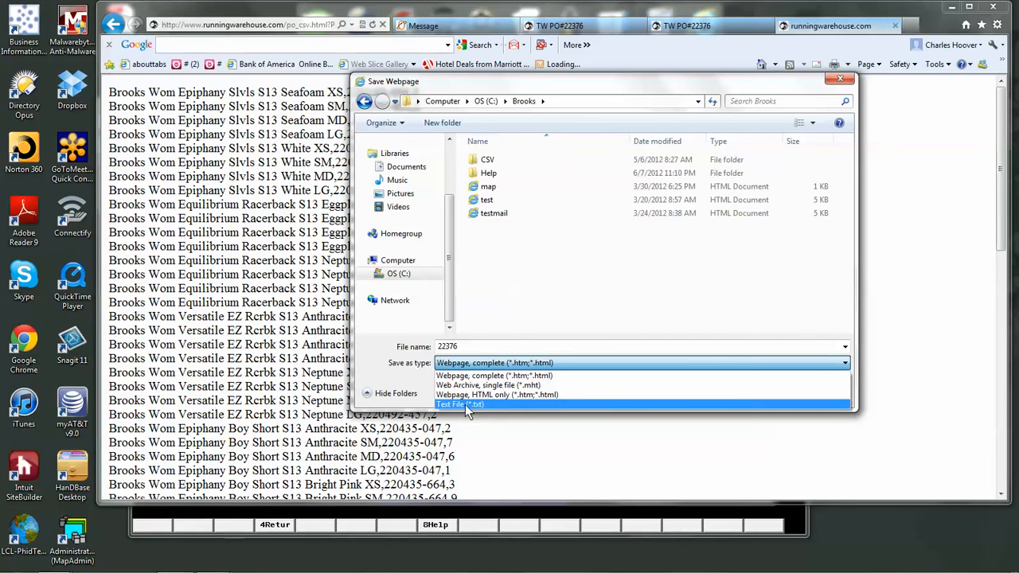
pyautogui.click(466, 405)
pyautogui.click(750, 392)
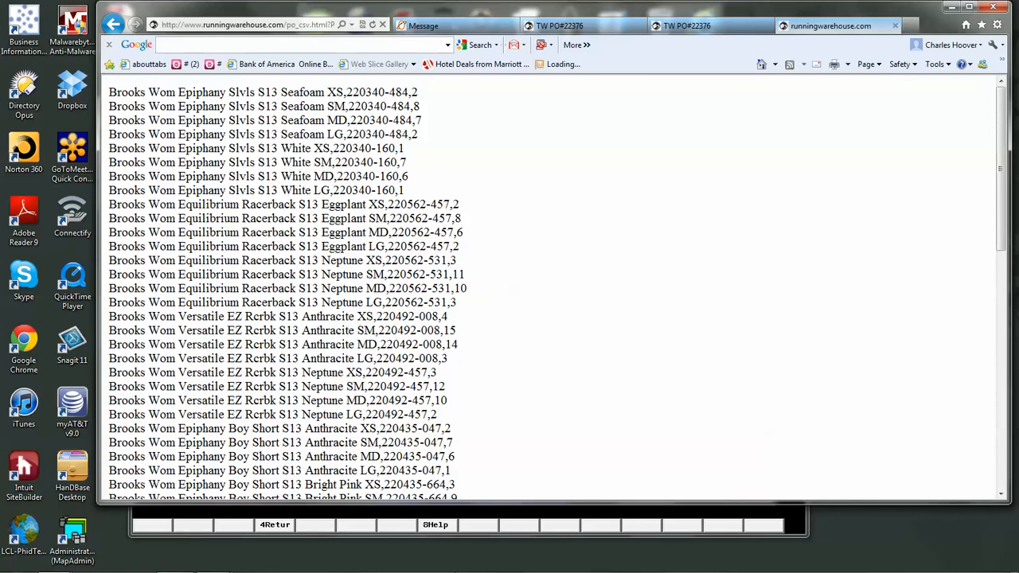
# - Switch to Flashview Sales Support System and start the Create Flashview PO from Imported PO order service, accepting the import information
pyautogui.moveTo(467, 566)
pyautogui.hotkey('alt', 'Tab')
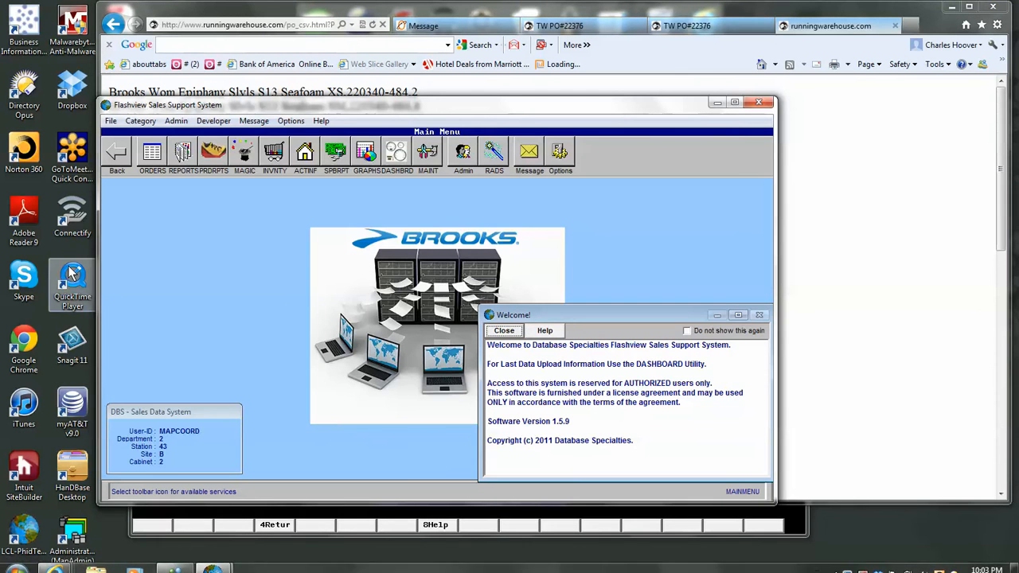
pyautogui.click(153, 159)
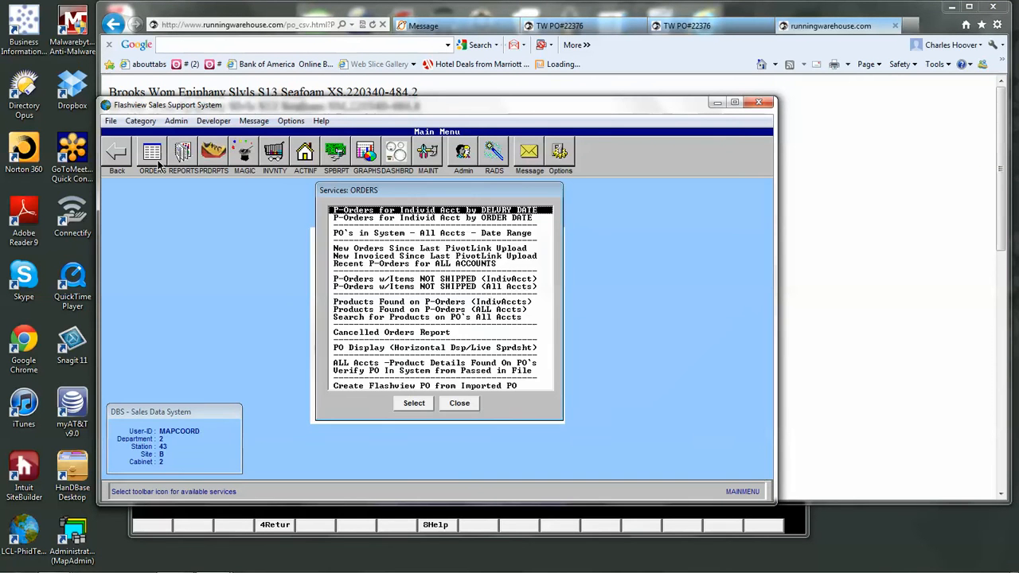
pyautogui.click(398, 386)
pyautogui.click(415, 404)
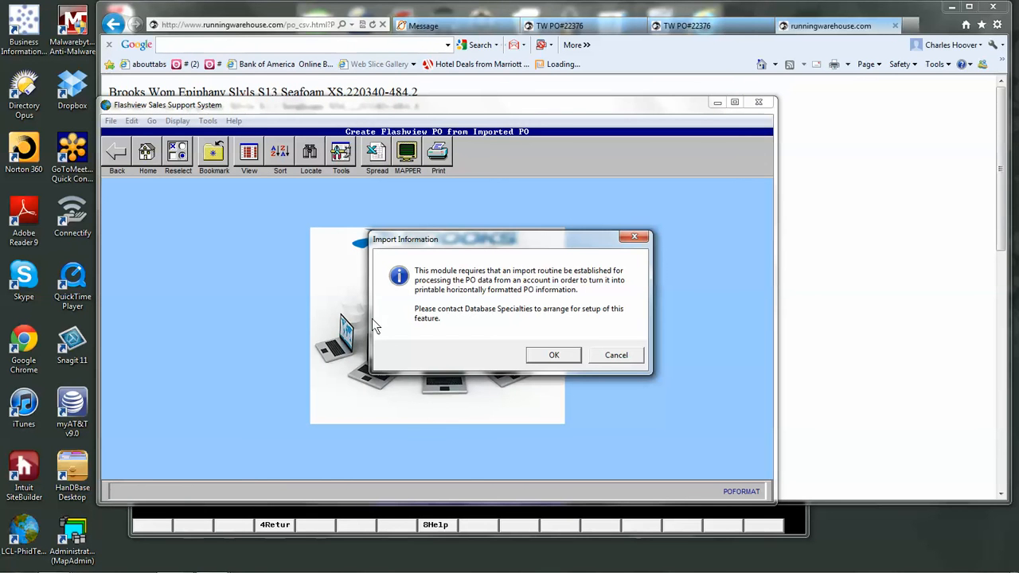
pyautogui.click(554, 356)
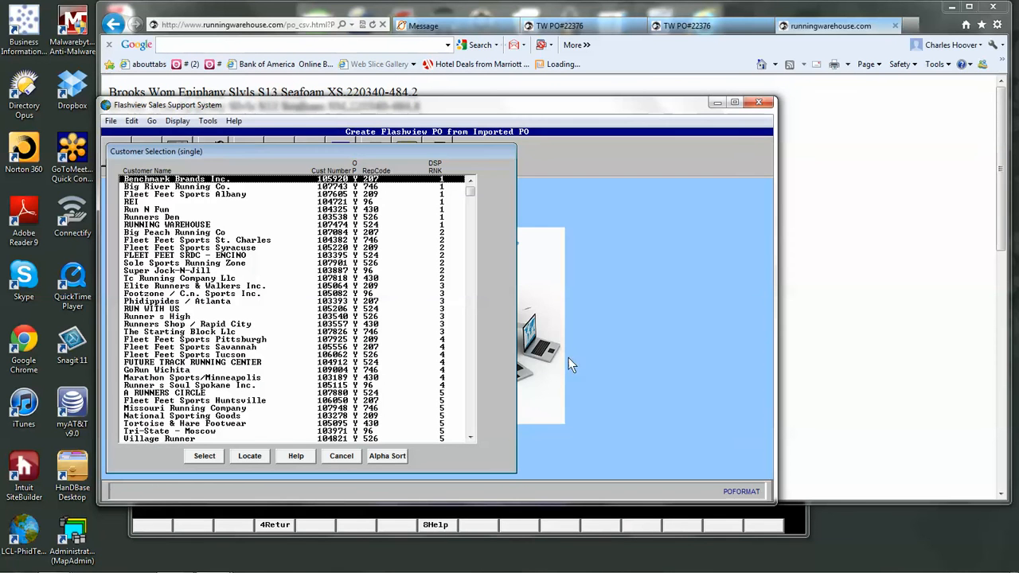
# - Choose RUNNING WAREHOUSE as the customer and APPAREL as the business line for the imported PO
pyautogui.click(176, 225)
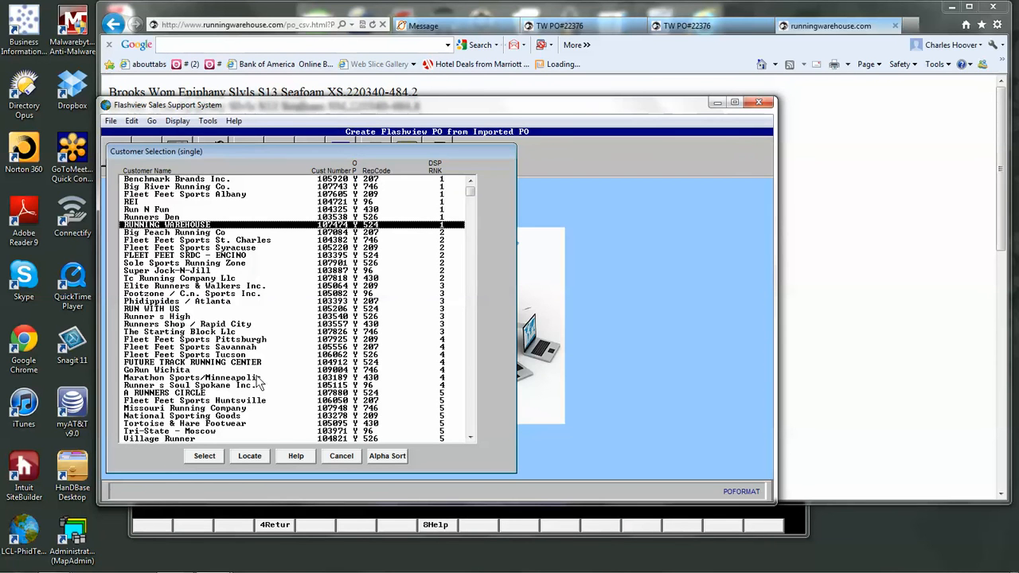
pyautogui.click(214, 455)
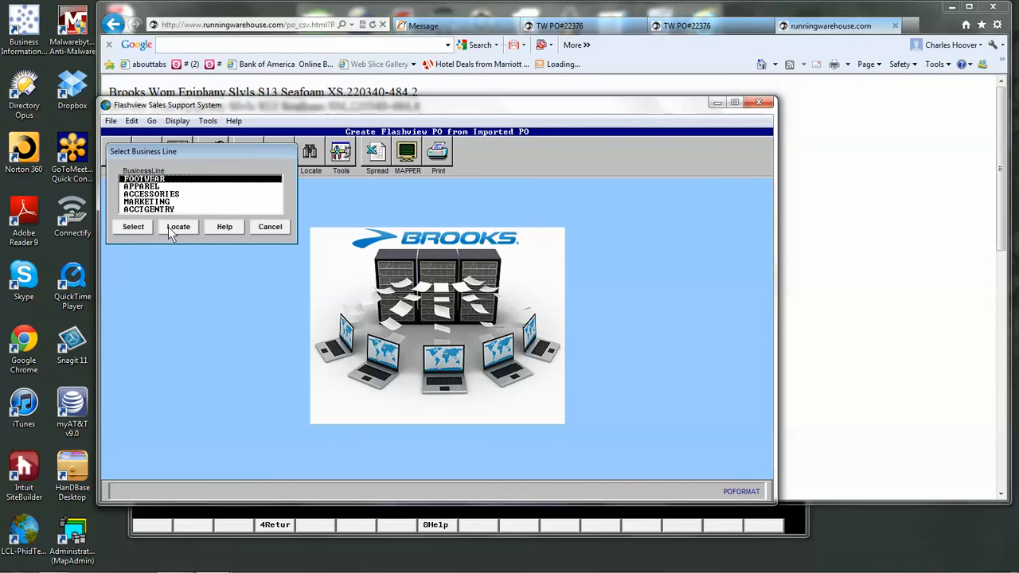
pyautogui.click(149, 187)
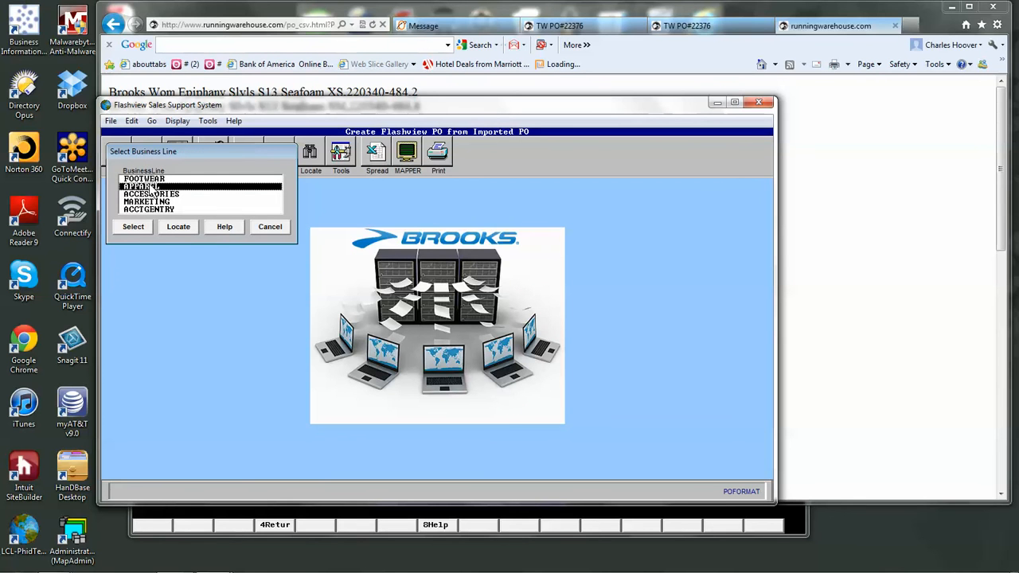
pyautogui.click(134, 227)
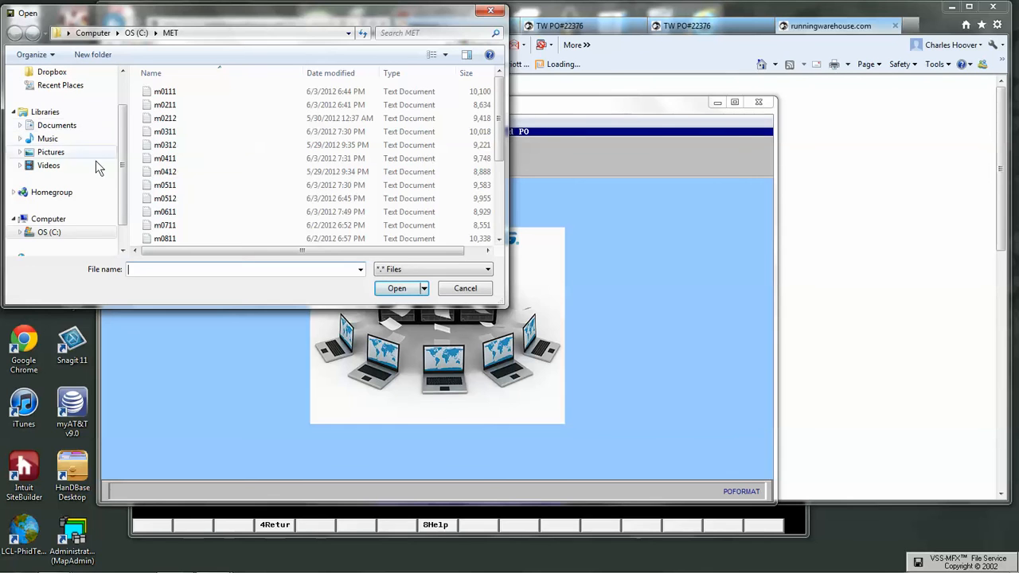
# - Import the saved purchase order text file from the C: drive's Brooks folder using the RWApparel import routine
pyautogui.click(49, 233)
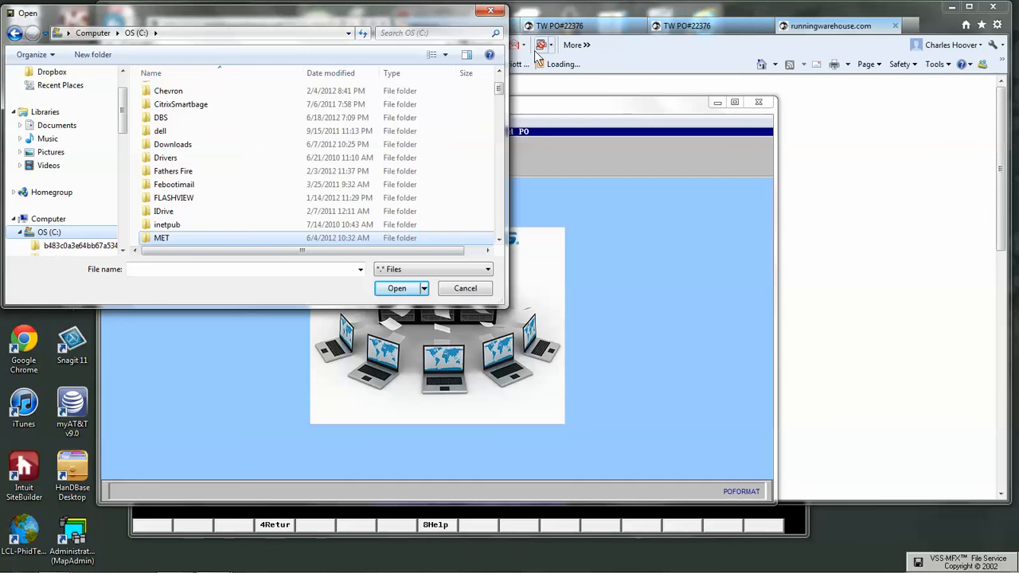
pyautogui.scroll(1, 168, 97)
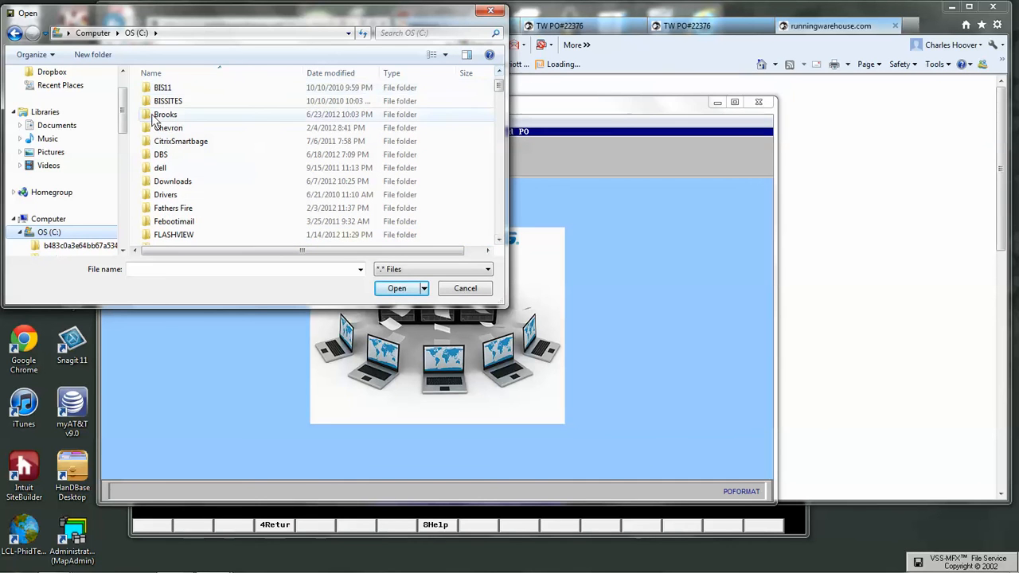
pyautogui.doubleClick(164, 114)
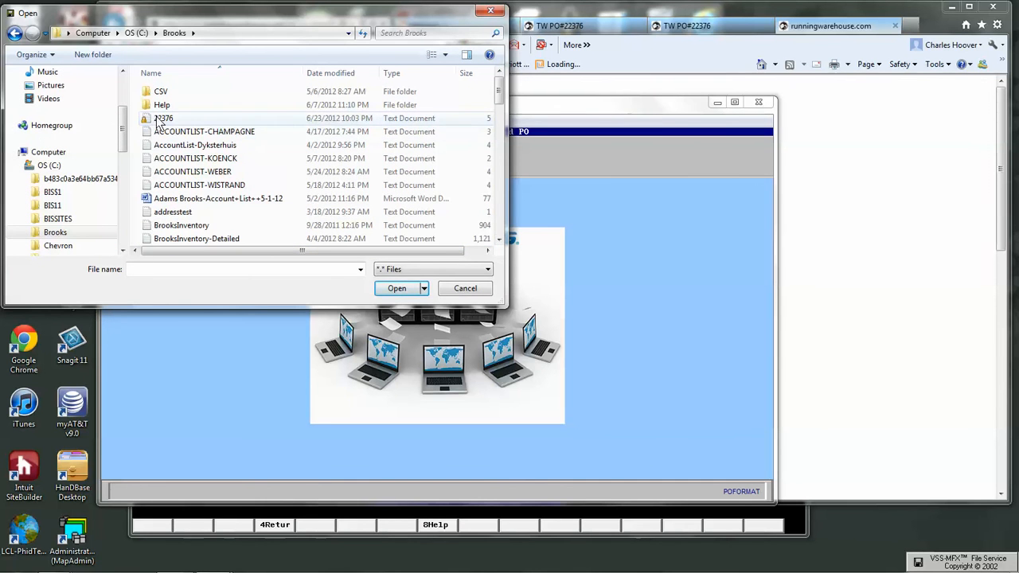
pyautogui.click(162, 119)
pyautogui.click(384, 287)
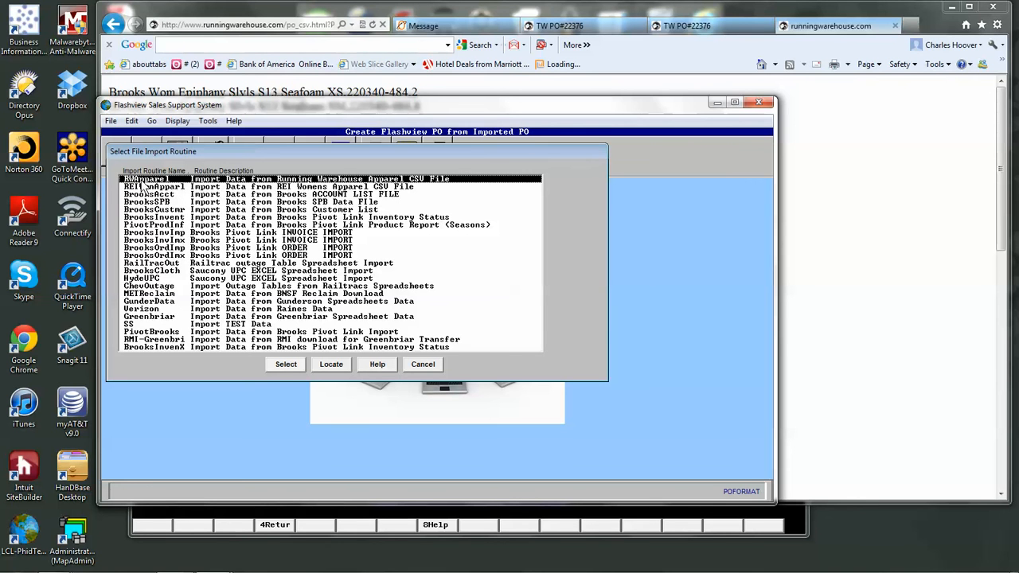
pyautogui.click(285, 366)
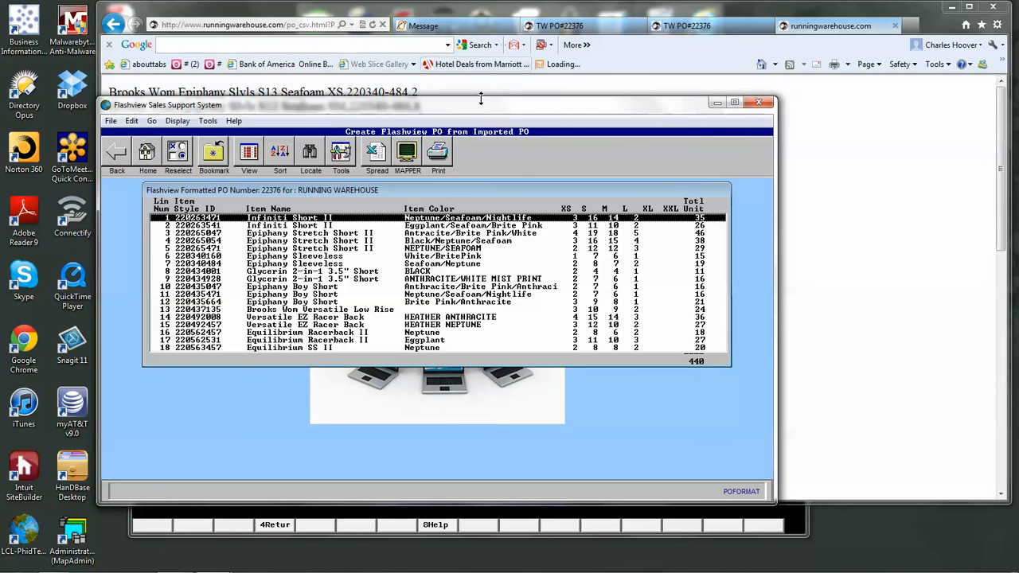
# - Compare the total units of the formatted Flashview PO with the total quantity ordered on the original web purchase order
pyautogui.moveTo(478, 102); pyautogui.dragTo(544, 118)
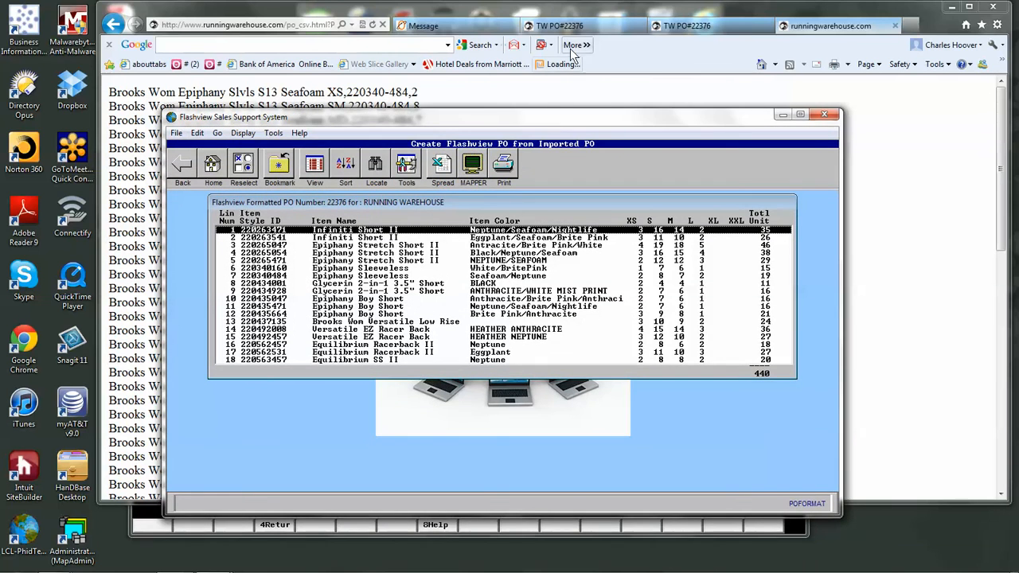
pyautogui.click(560, 27)
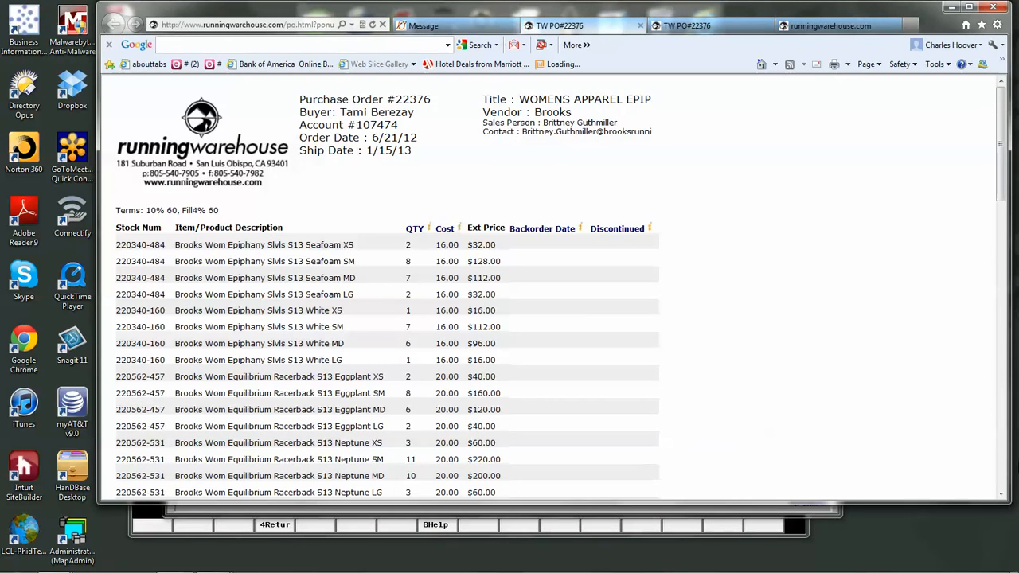
pyautogui.click(1000, 462)
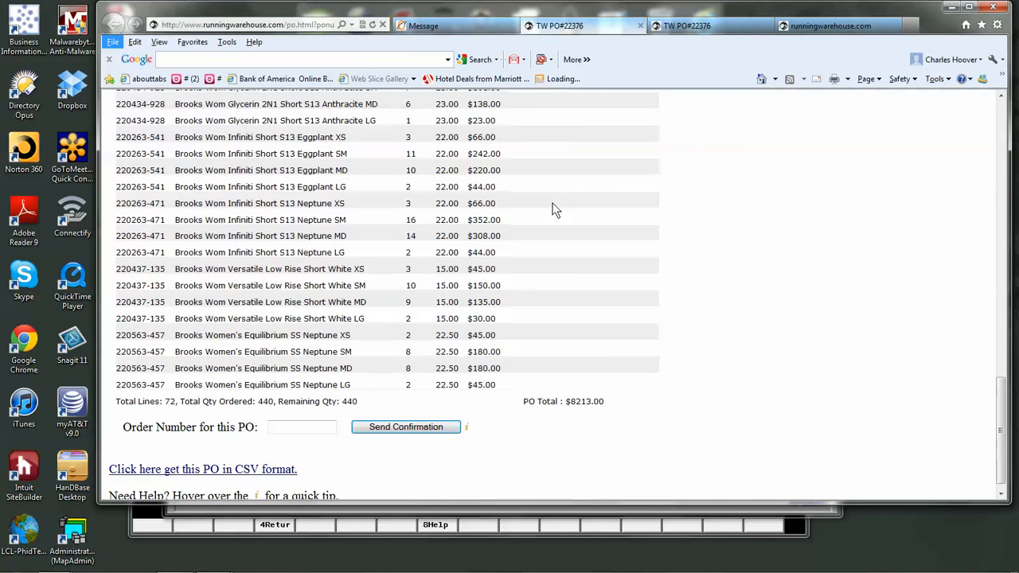
pyautogui.hotkey('alt', 'Tab')
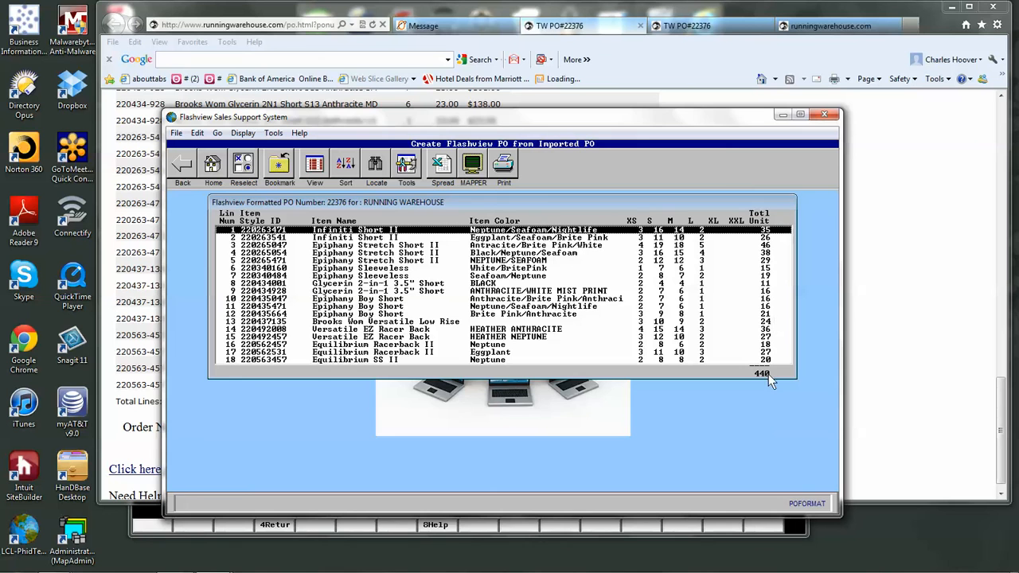